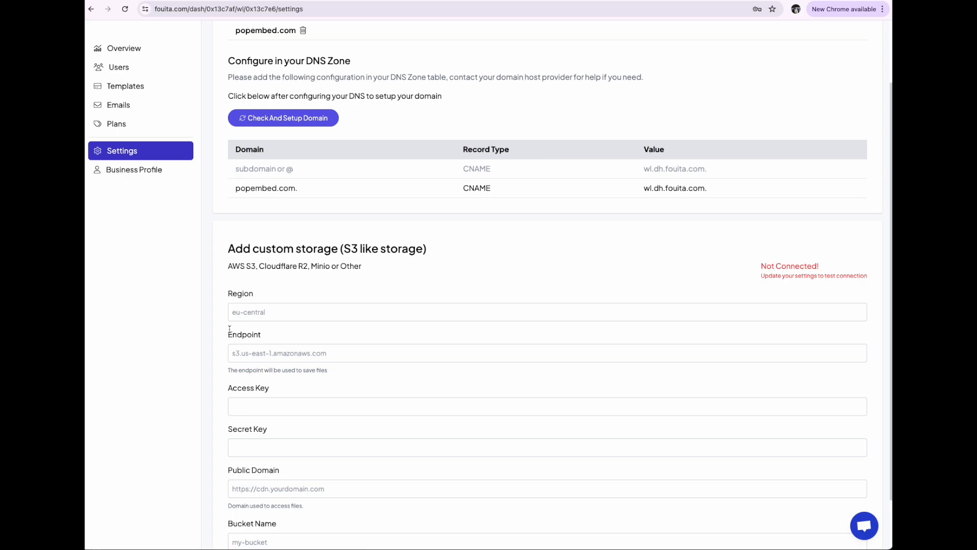
Examine the custom S3-like storage section and its supported providers, along with the custom domain setup in the white-label settings
{"action": "left_click_drag", "start_coordinate": [227, 204], "coordinate": [261, 207]}
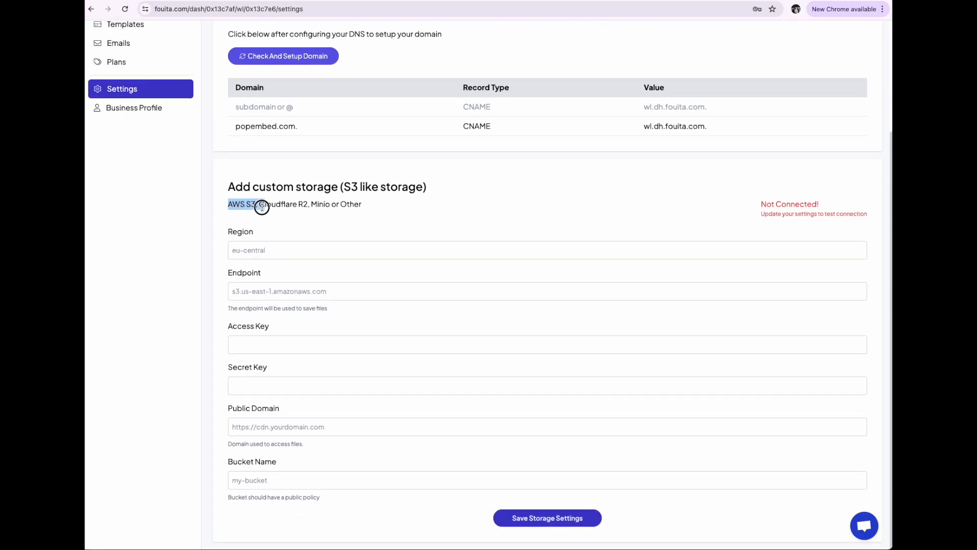
{"action": "left_click", "coordinate": [265, 219]}
{"action": "left_click_drag", "start_coordinate": [261, 204], "coordinate": [309, 210]}
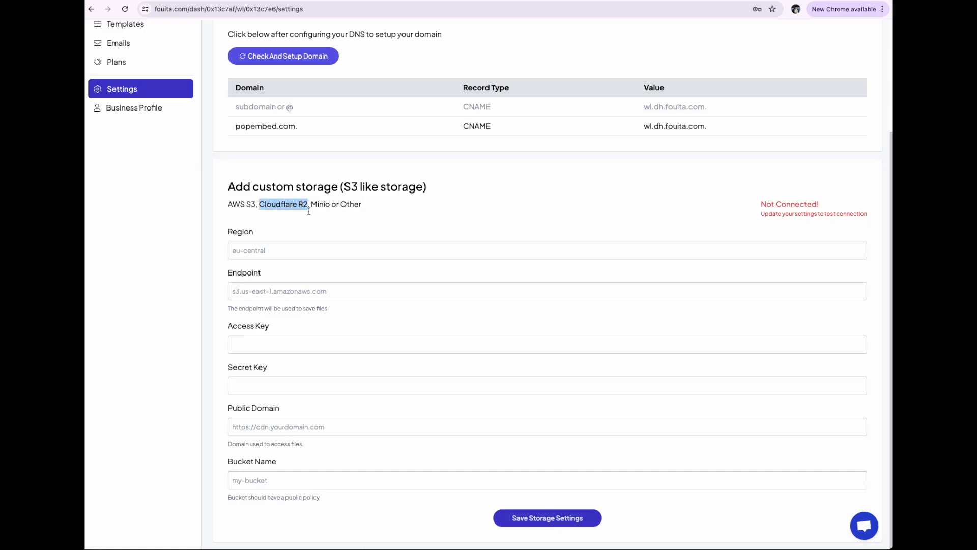
{"action": "left_click", "coordinate": [319, 239]}
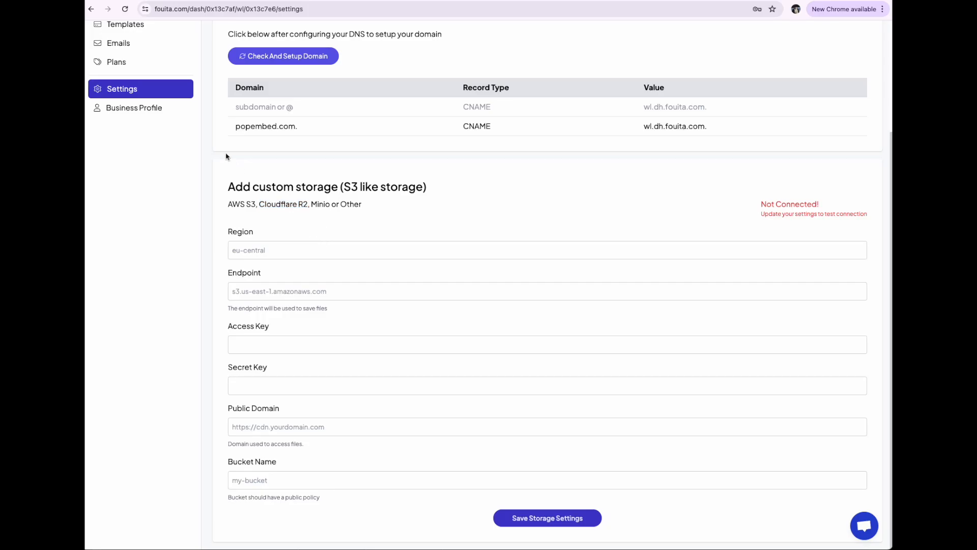
{"action": "scroll", "coordinate": [172, 120], "scroll_direction": "up", "scroll_amount": 1}
{"action": "scroll", "coordinate": [172, 120], "scroll_direction": "up", "scroll_amount": 3}
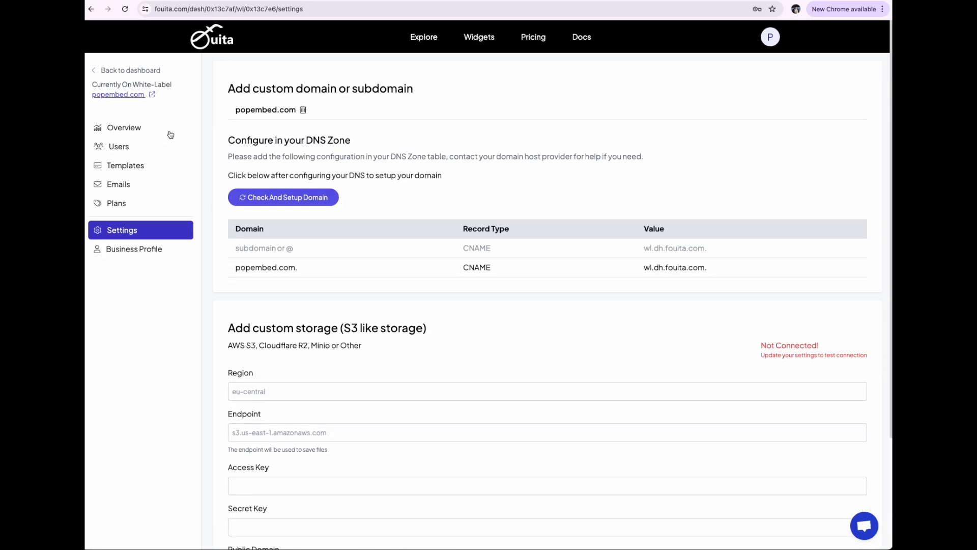
{"action": "scroll", "coordinate": [230, 281], "scroll_direction": "down", "scroll_amount": 3}
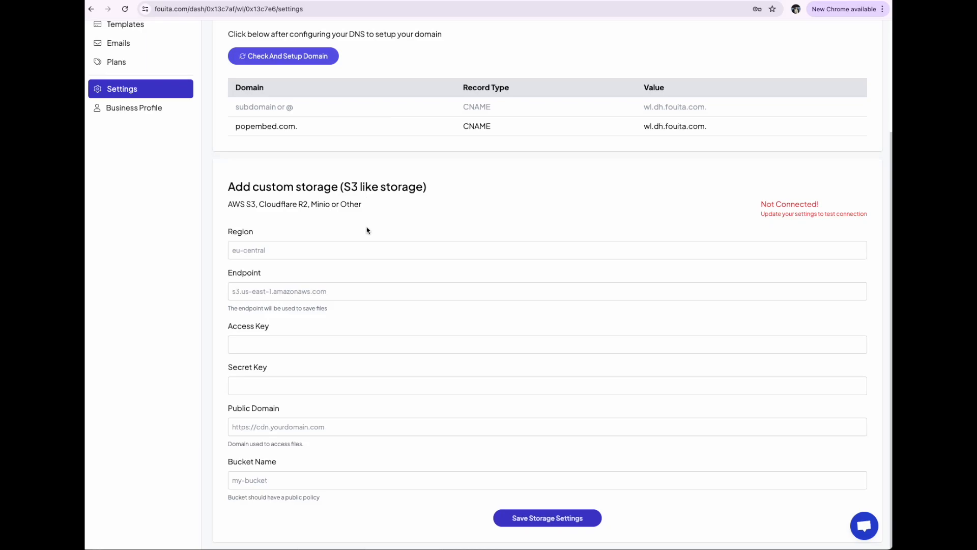
Switch to the Cloudflare R2 overview and create a bucket named popembedbucket with automatic location
{"action": "left_click", "coordinate": [390, 0]}
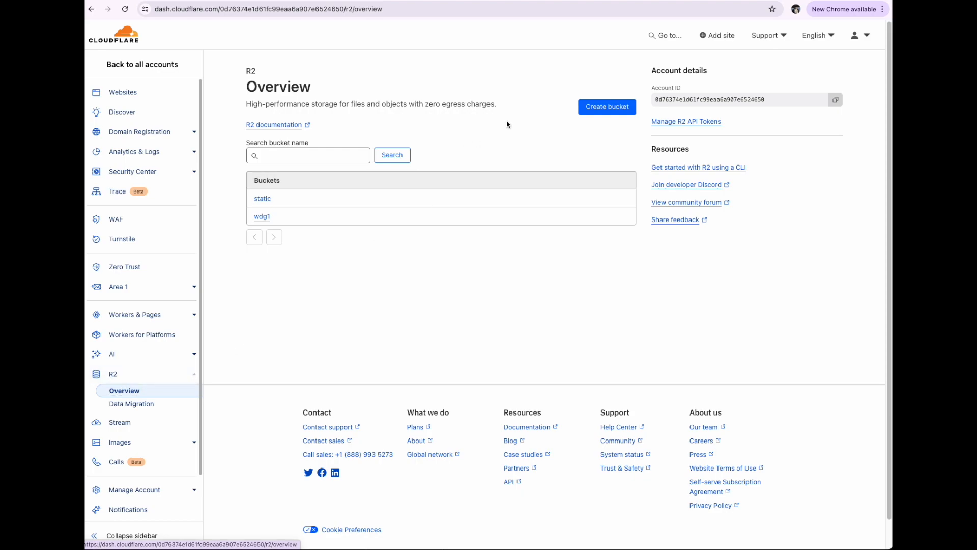
{"action": "left_click", "coordinate": [589, 108]}
{"action": "left_click", "coordinate": [486, 169]}
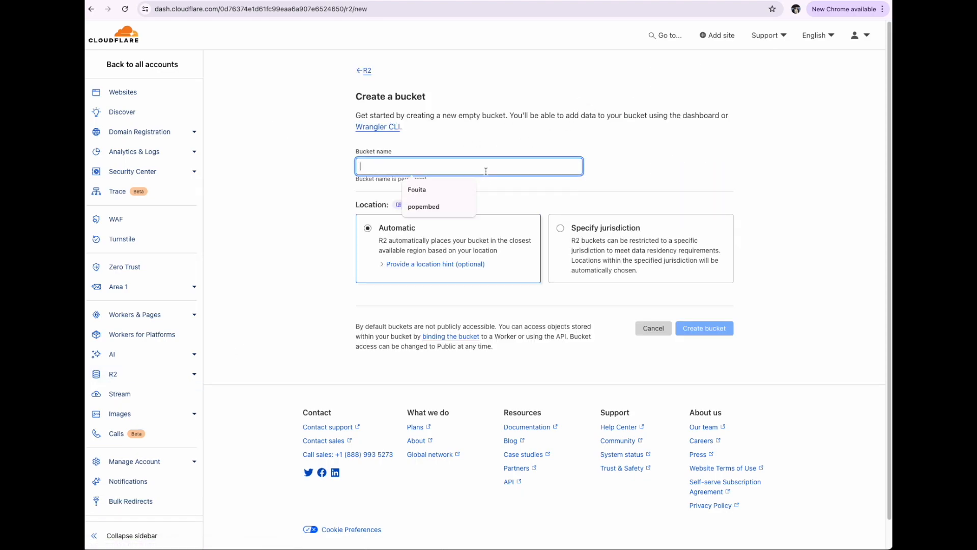
{"action": "type", "text": "popembedbucket"}
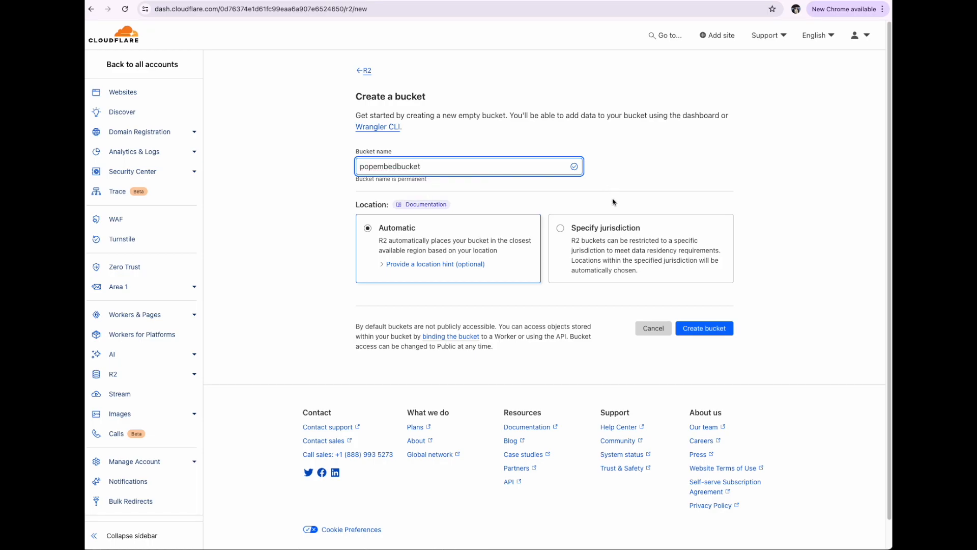
{"action": "left_click", "coordinate": [695, 330]}
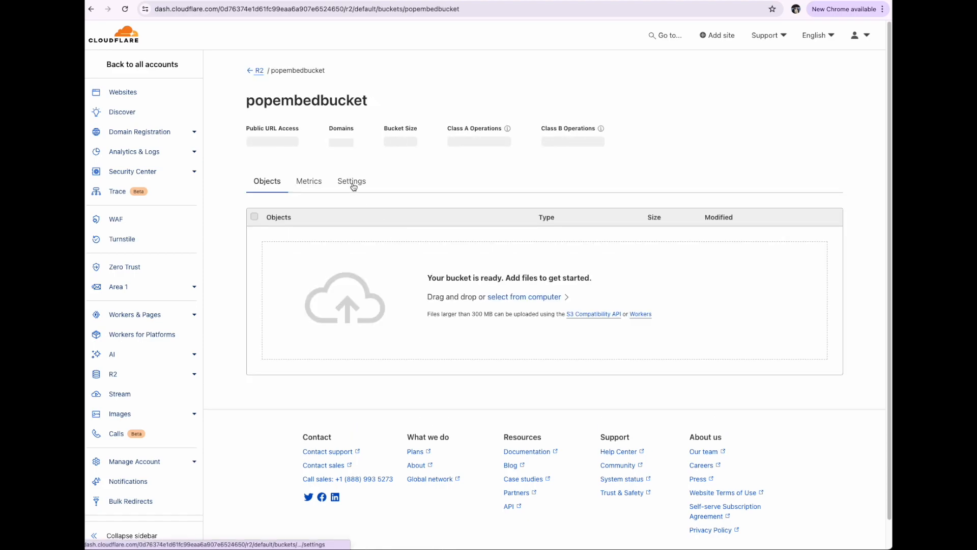
Copy the name popembedbucket from the new bucket's settings into the Bucket Name field of the Fouita storage form
{"action": "left_click", "coordinate": [353, 181]}
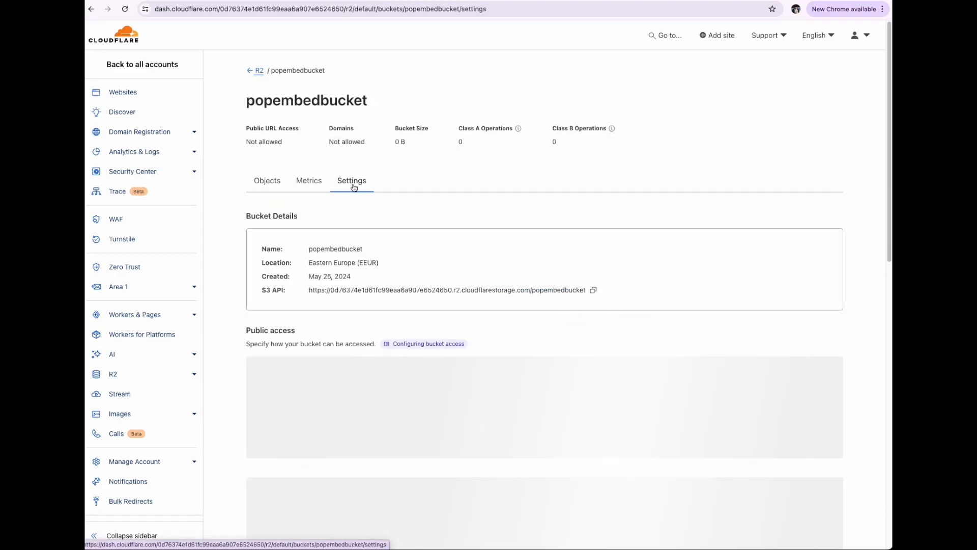
{"action": "double_click", "coordinate": [347, 249]}
{"action": "key", "text": "ctrl+c"}
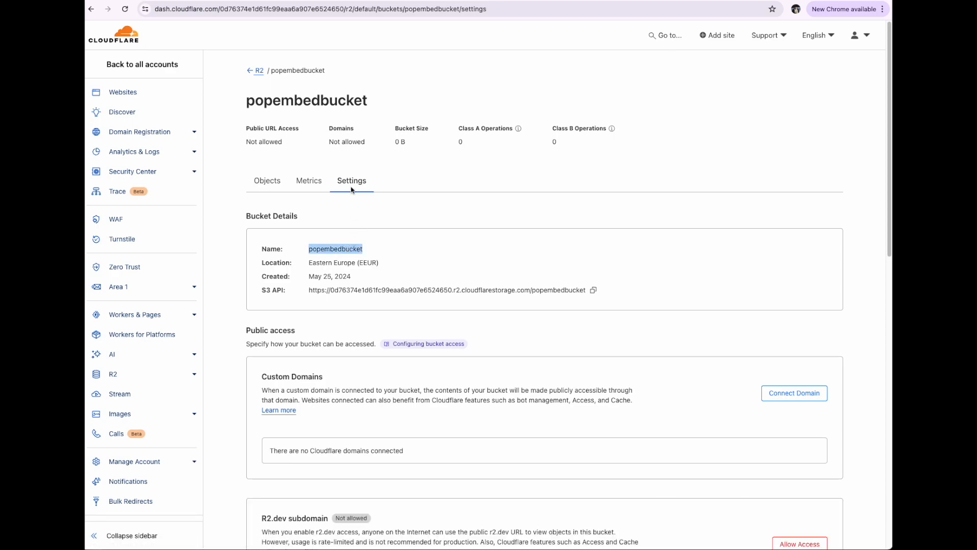
{"action": "left_click", "coordinate": [301, 1]}
{"action": "left_click", "coordinate": [312, 479]}
{"action": "key", "text": "ctrl+v"}
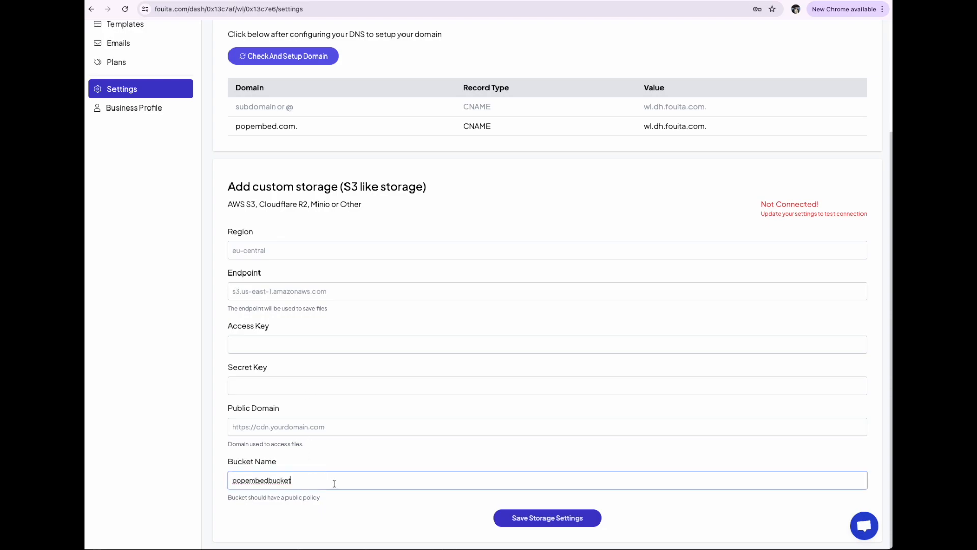
Copy the location code EEUR from the Cloudflare bucket details into the Region field of the Fouita storage form
{"action": "left_click", "coordinate": [386, 1]}
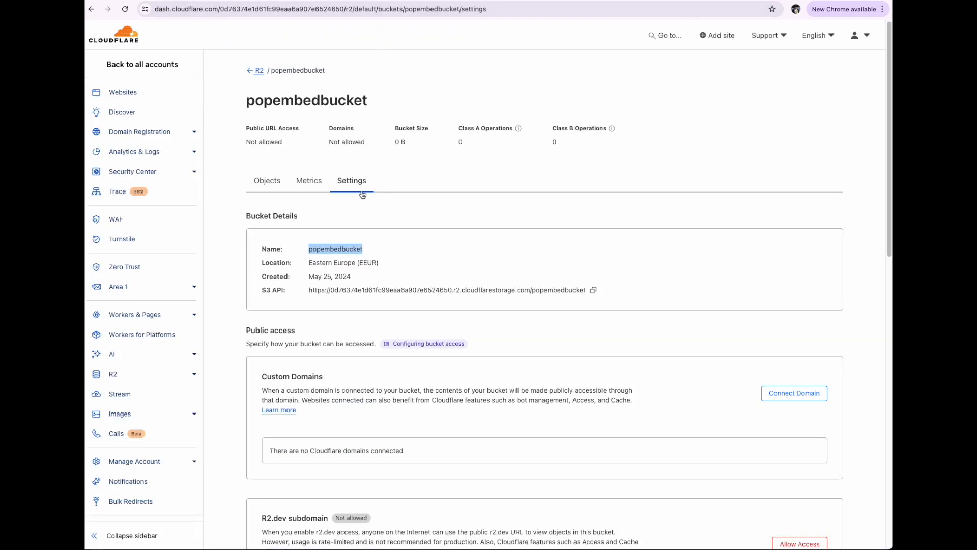
{"action": "double_click", "coordinate": [367, 262]}
{"action": "key", "text": "ctrl+c"}
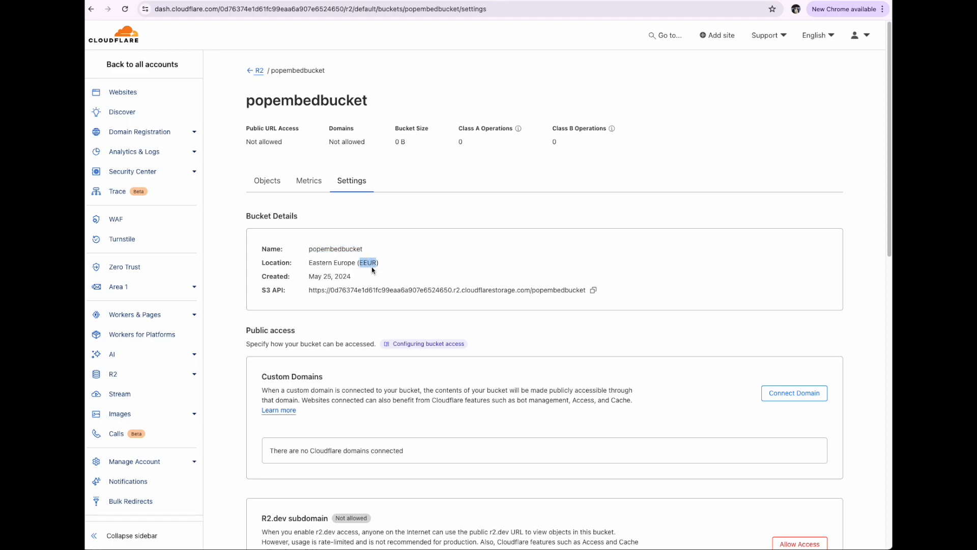
{"action": "left_click", "coordinate": [305, 1]}
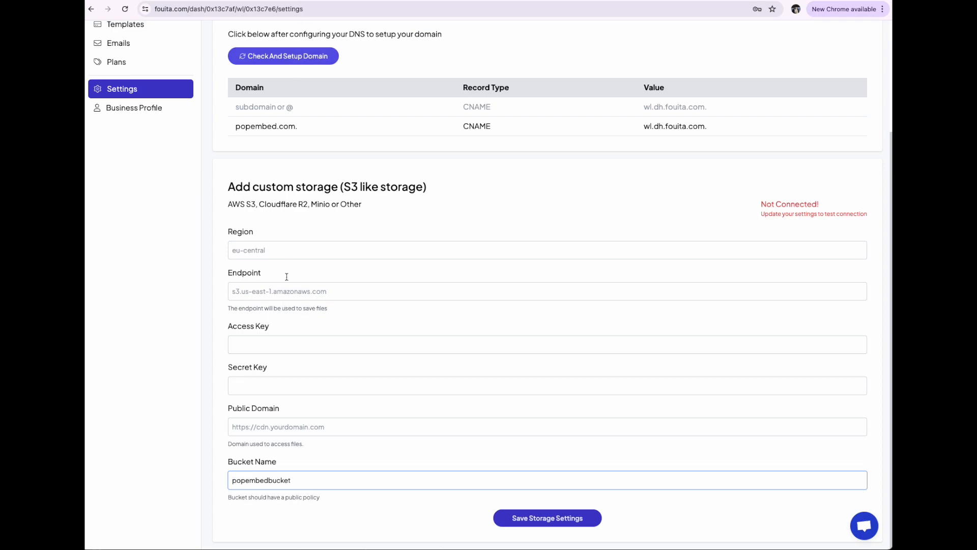
{"action": "left_click", "coordinate": [290, 252]}
{"action": "key", "text": "ctrl+v"}
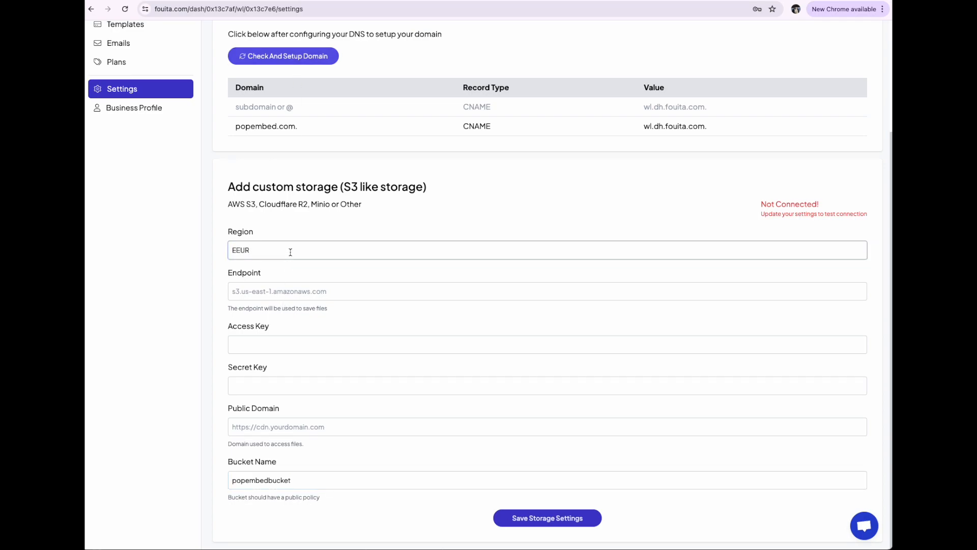
{"action": "left_click", "coordinate": [380, 1]}
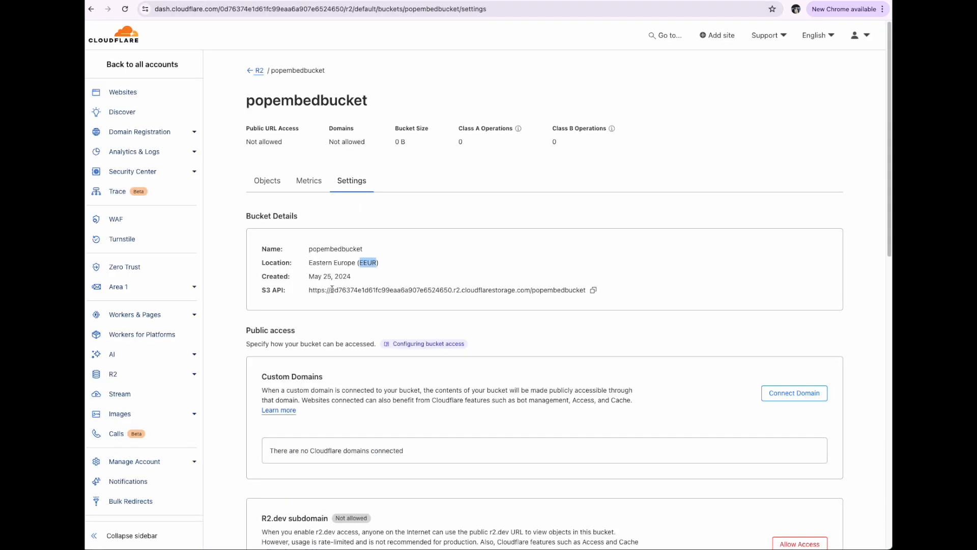
{"action": "left_click_drag", "start_coordinate": [332, 290], "coordinate": [530, 291]}
{"action": "key", "text": "ctrl+c"}
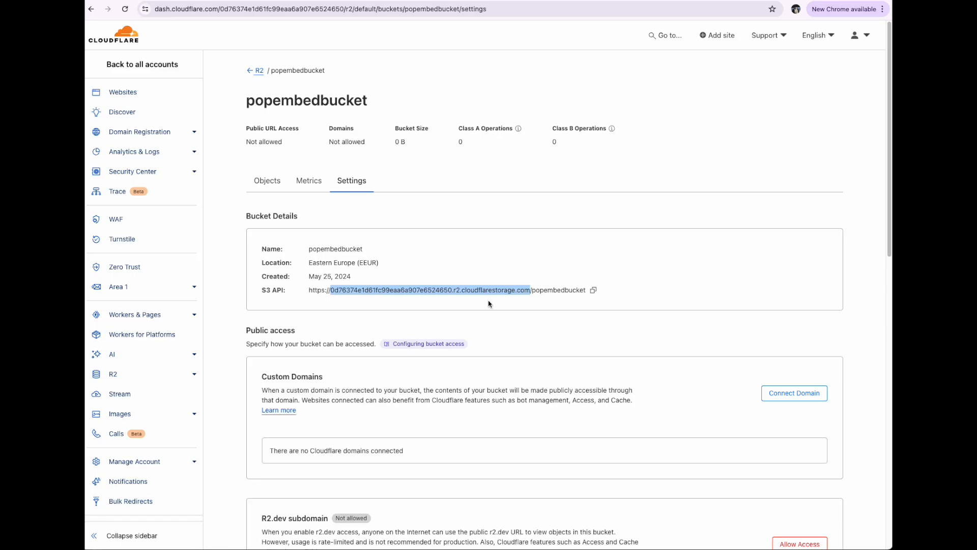
{"action": "left_click", "coordinate": [299, 0]}
{"action": "left_click", "coordinate": [301, 296]}
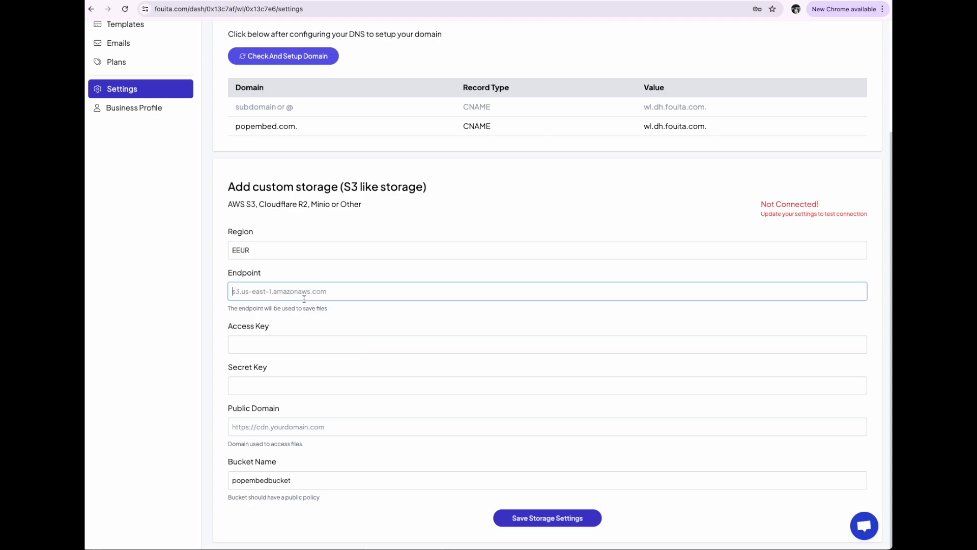
{"action": "key", "text": "ctrl+v"}
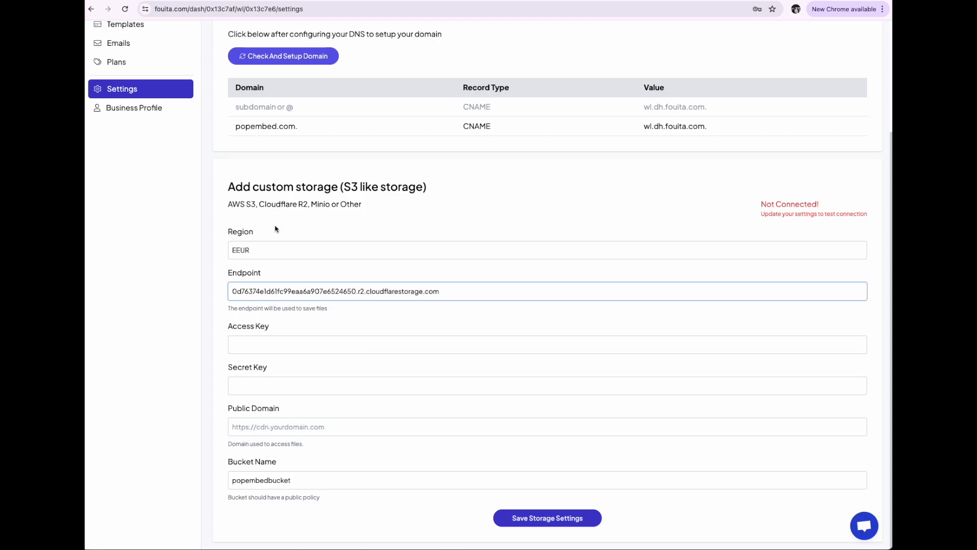
Connect the custom domain cdn.popembed.com to popembedbucket in Cloudflare for public access
{"action": "left_click", "coordinate": [366, 2]}
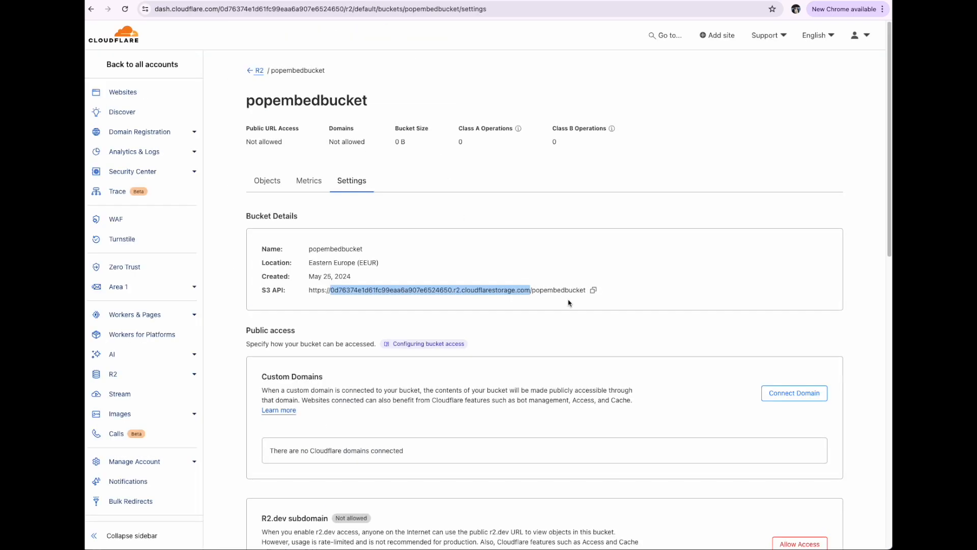
{"action": "scroll", "coordinate": [568, 303], "scroll_direction": "down", "scroll_amount": 3}
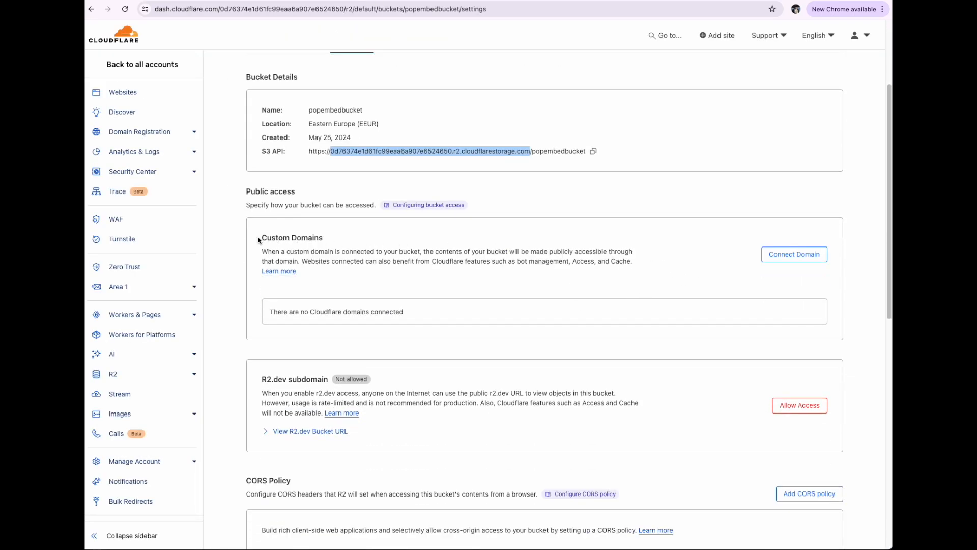
{"action": "left_click_drag", "start_coordinate": [259, 240], "coordinate": [349, 240]}
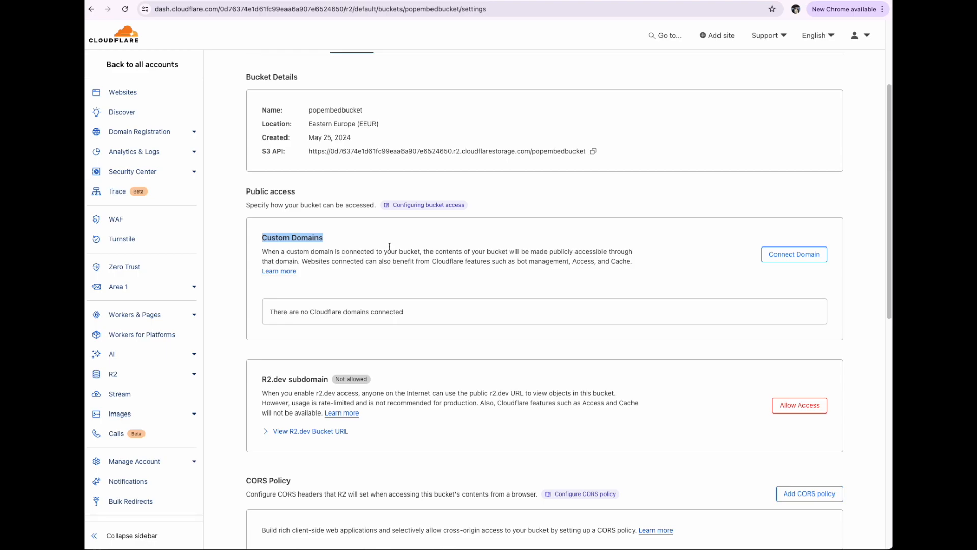
{"action": "left_click", "coordinate": [766, 260]}
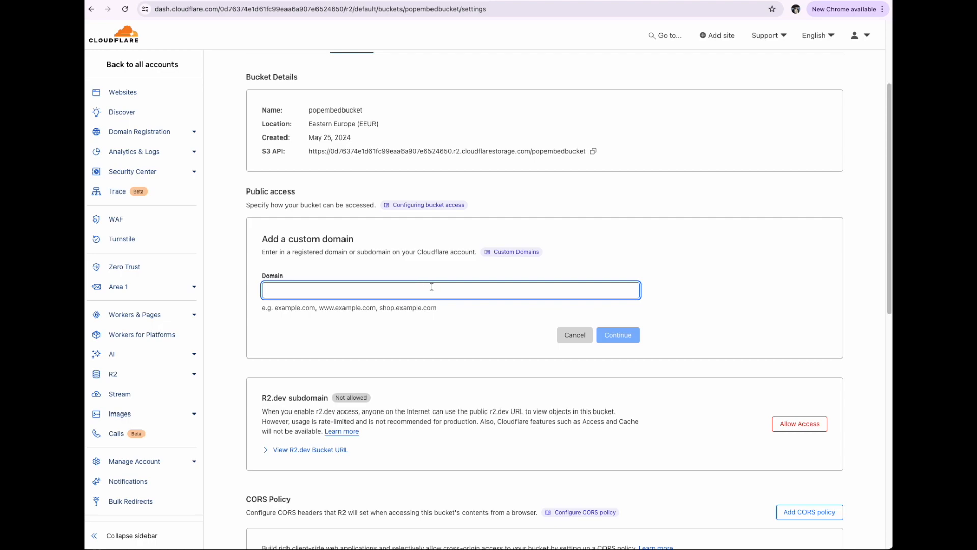
{"action": "type", "text": "cdn"}
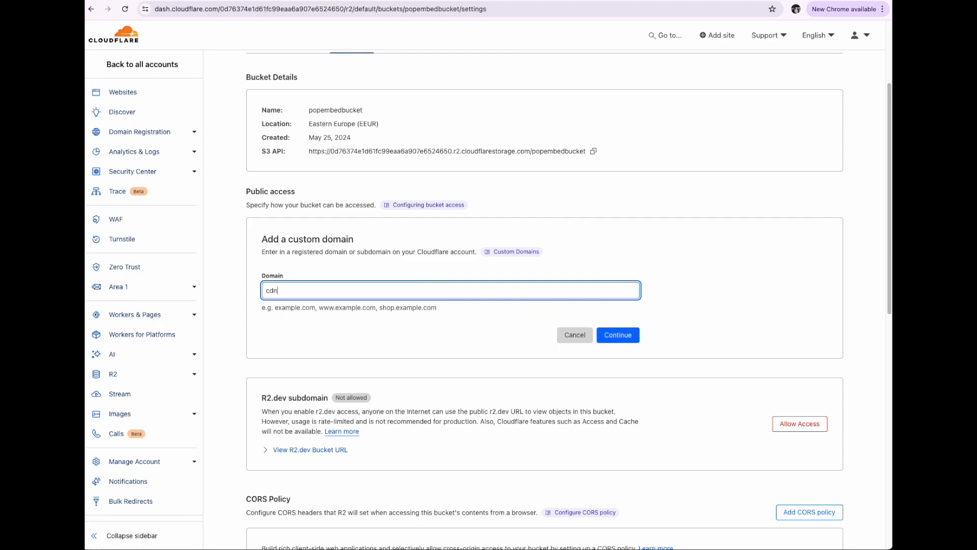
{"action": "type", "text": ".popembed.com"}
{"action": "left_click", "coordinate": [608, 338]}
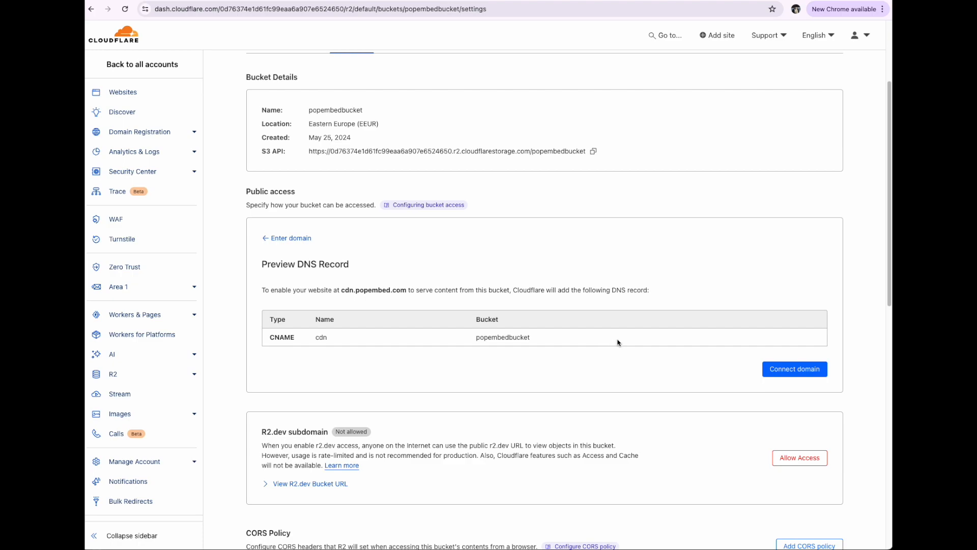
{"action": "left_click", "coordinate": [791, 376]}
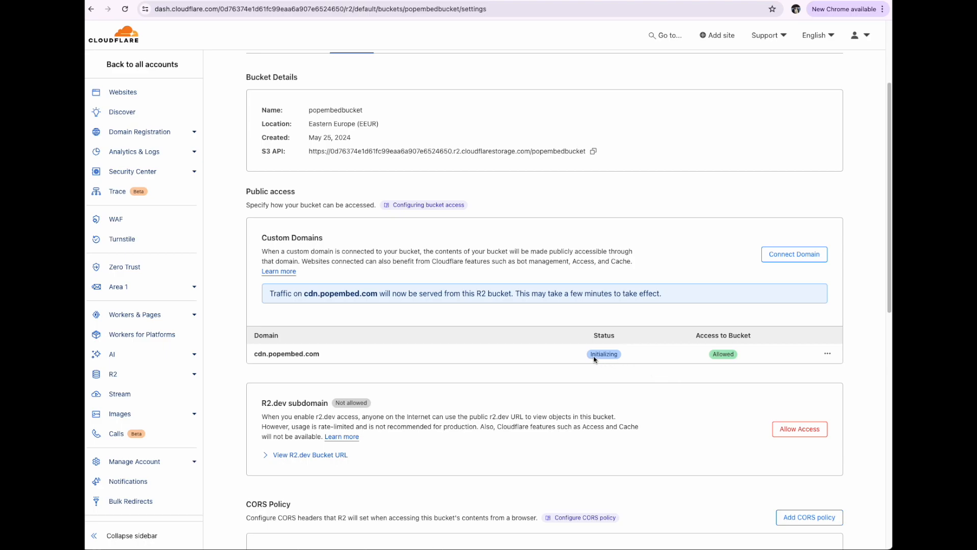
Copy the connected domain cdn.popembed.com into the Public Domain field of the Fouita storage form
{"action": "left_click_drag", "start_coordinate": [253, 353], "coordinate": [322, 357]}
{"action": "key", "text": "ctrl+c"}
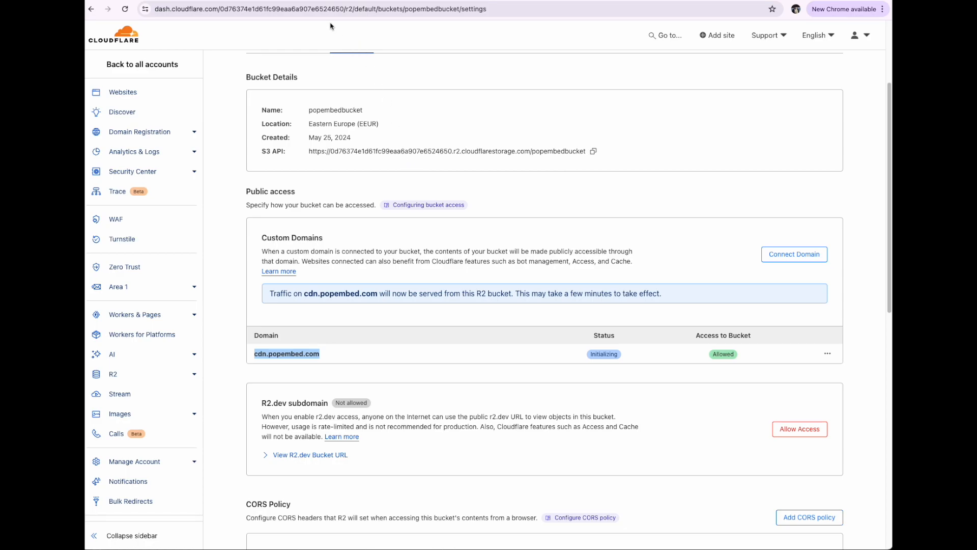
{"action": "left_click", "coordinate": [304, 0]}
{"action": "left_click", "coordinate": [363, 422]}
{"action": "key", "text": "ctrl+v"}
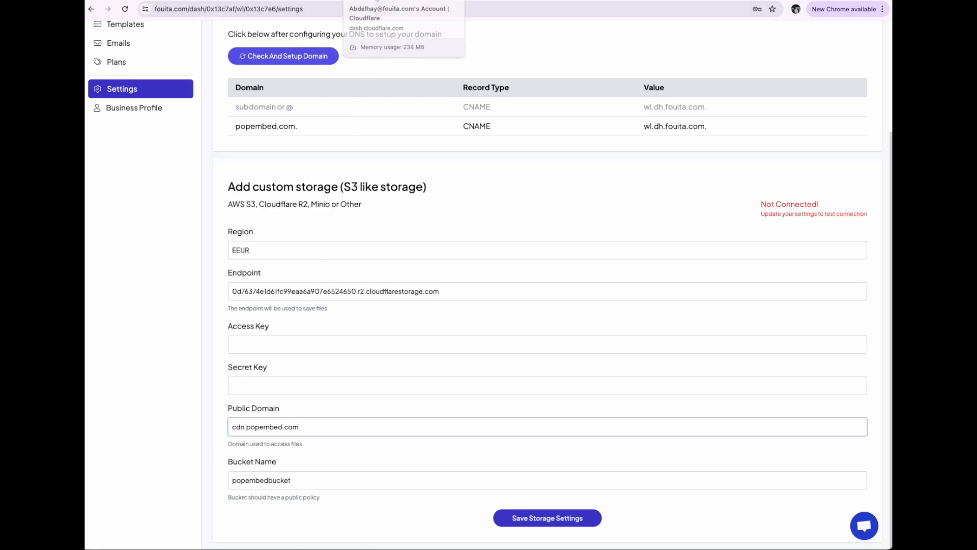
Save a CORS policy for the Cloudflare bucket allowing GET, all origins (*), all headers (*), no exposed headers and MaxAgeSeconds 86400
{"action": "left_click", "coordinate": [377, 3]}
{"action": "scroll", "coordinate": [689, 375], "scroll_direction": "down", "scroll_amount": 3}
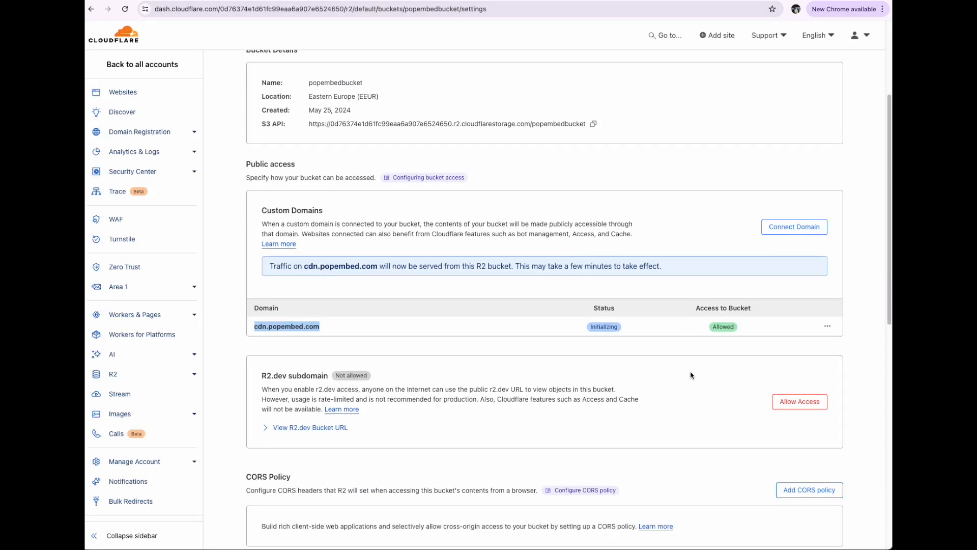
{"action": "left_click", "coordinate": [795, 353]}
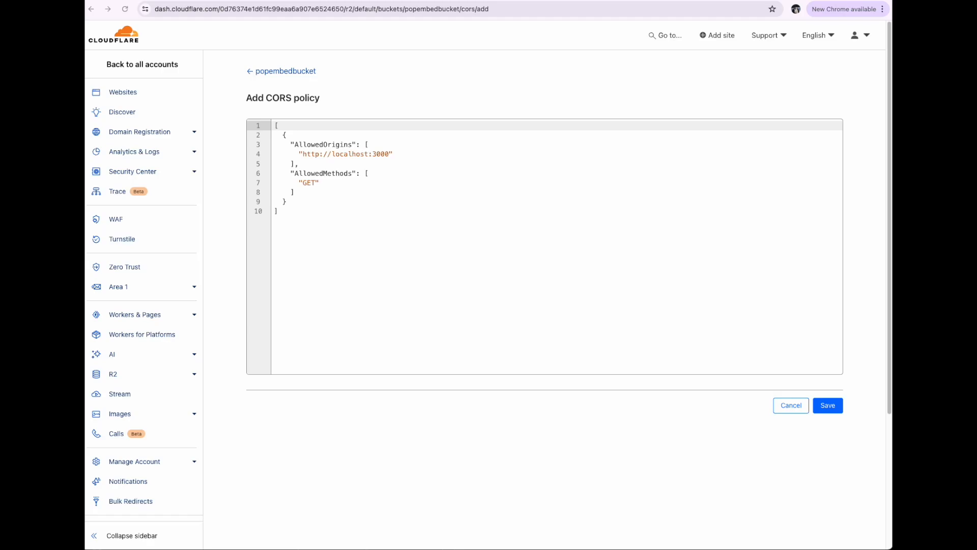
{"action": "left_click_drag", "start_coordinate": [321, 224], "coordinate": [272, 123]}
{"action": "type", "text": "[   {     \"AllowedOrigins\": [       \"*\"     ],     \"AllowedMethods\": [       \"GET\"     ],     \"AllowedHeaders\": [       \"*\"     ],     \"ExposeHeaders\": [],     \"MaxAgeSeconds\": 86400   } ]"}
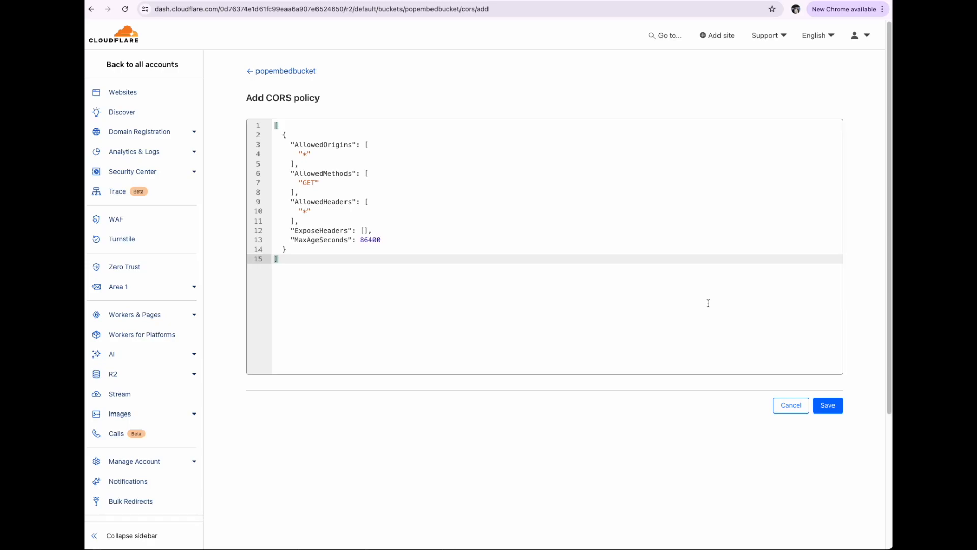
{"action": "left_click", "coordinate": [822, 405]}
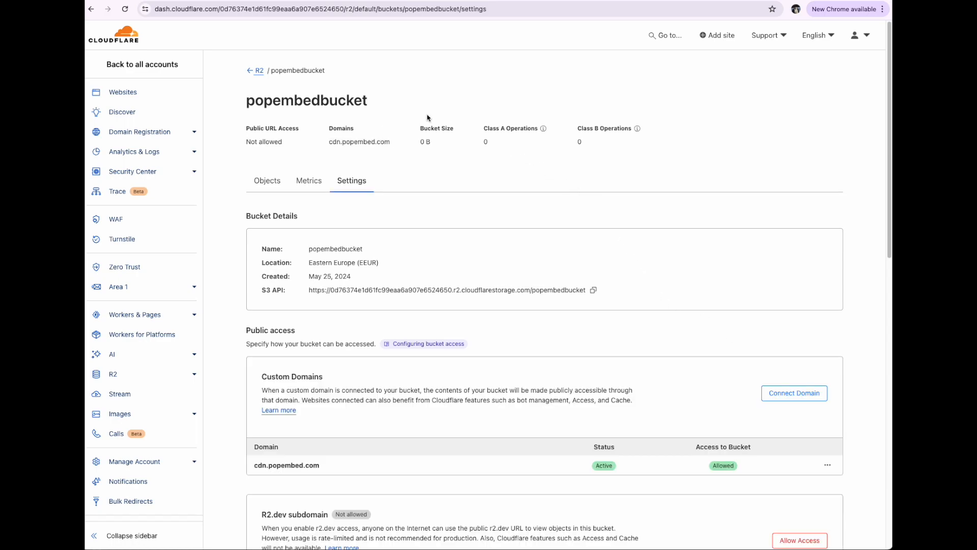
Start a new R2 API token in Cloudflare and name it R2 Popembed Token
{"action": "left_click", "coordinate": [258, 72]}
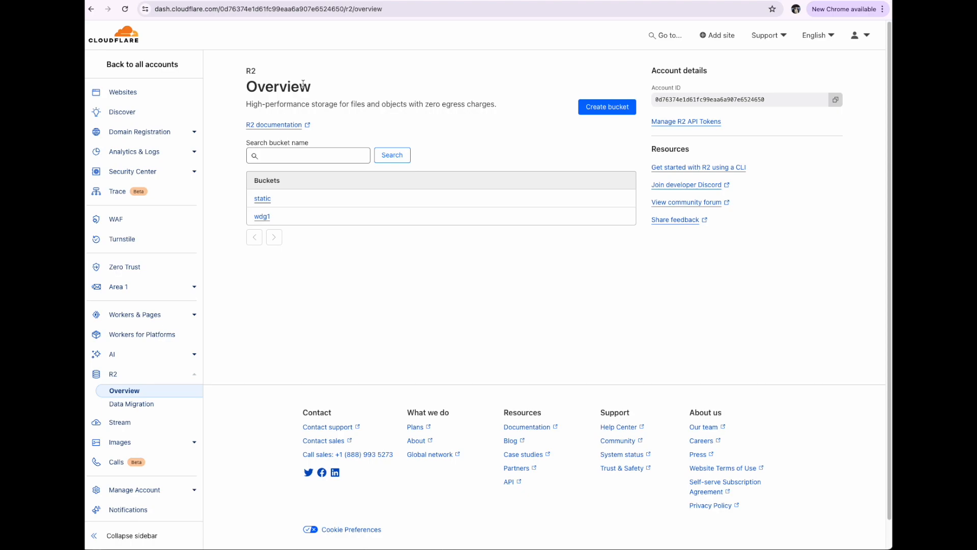
{"action": "left_click", "coordinate": [680, 124]}
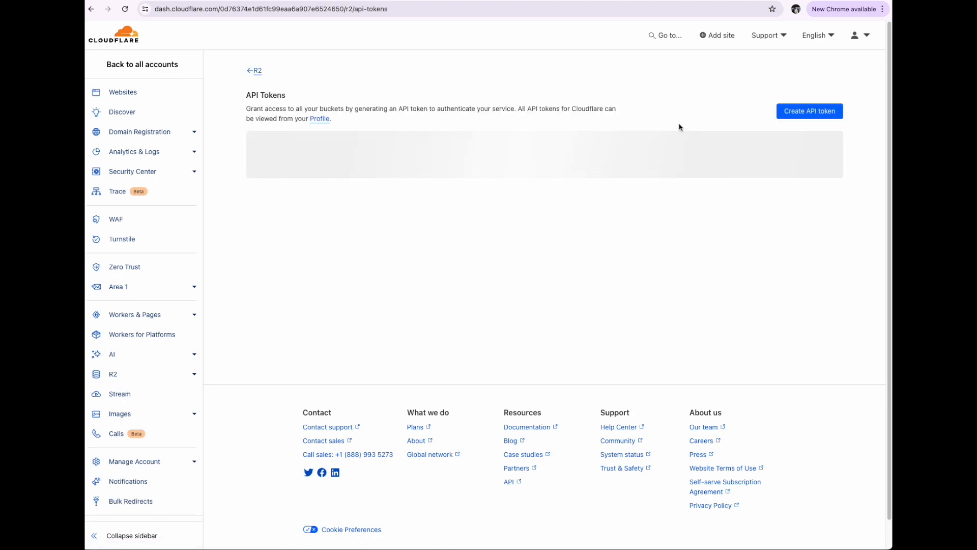
{"action": "left_click", "coordinate": [661, 208]}
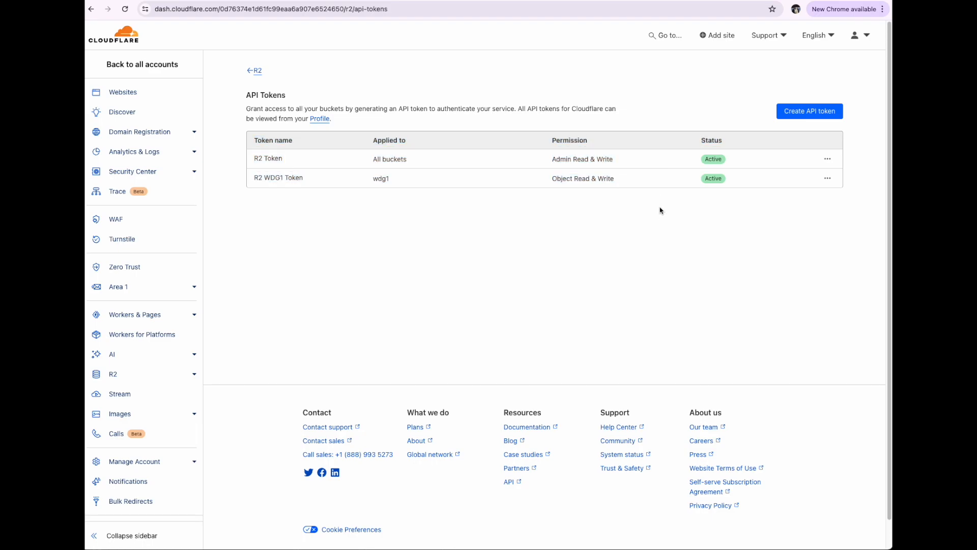
{"action": "left_click", "coordinate": [814, 113]}
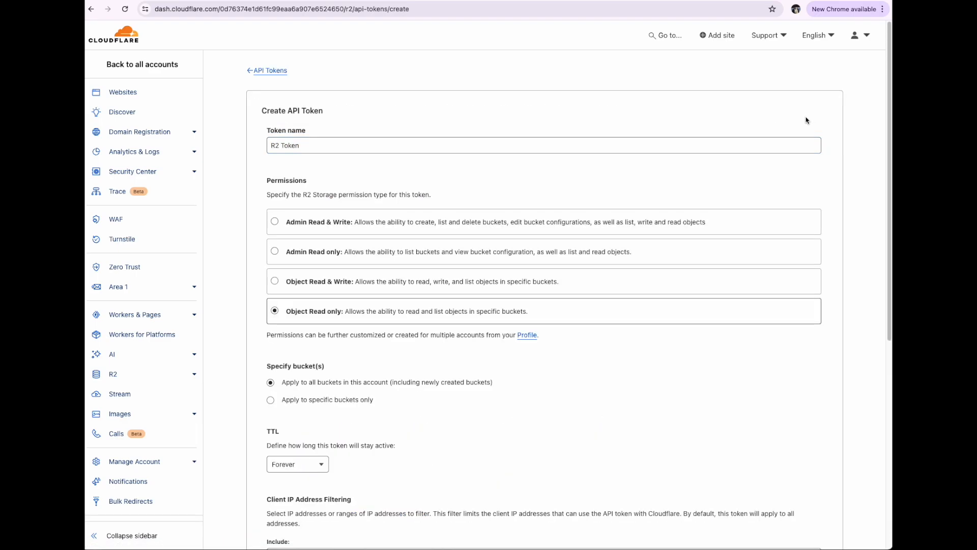
{"action": "left_click", "coordinate": [280, 145]}
{"action": "type", "text": "Popembed"}
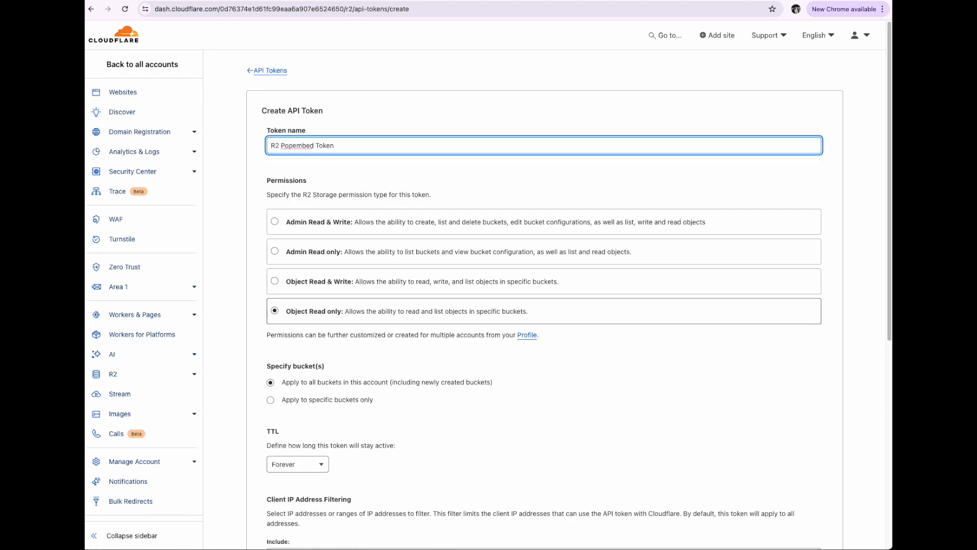
Create the API token with Object Read & Write permission, applied only to the specific bucket popembedbucket
{"action": "left_click", "coordinate": [320, 293]}
{"action": "scroll", "coordinate": [321, 298], "scroll_direction": "down", "scroll_amount": 2}
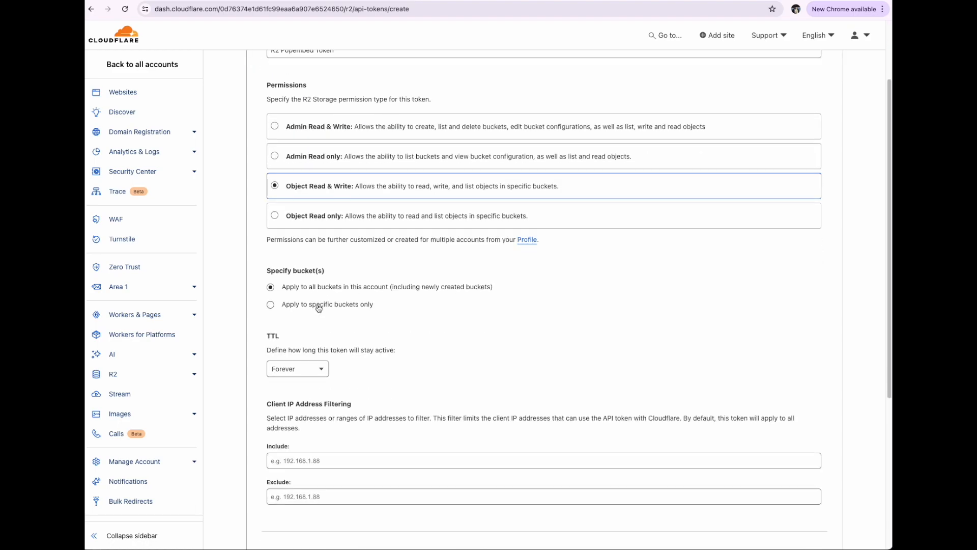
{"action": "left_click", "coordinate": [319, 305]}
{"action": "left_click", "coordinate": [322, 319]}
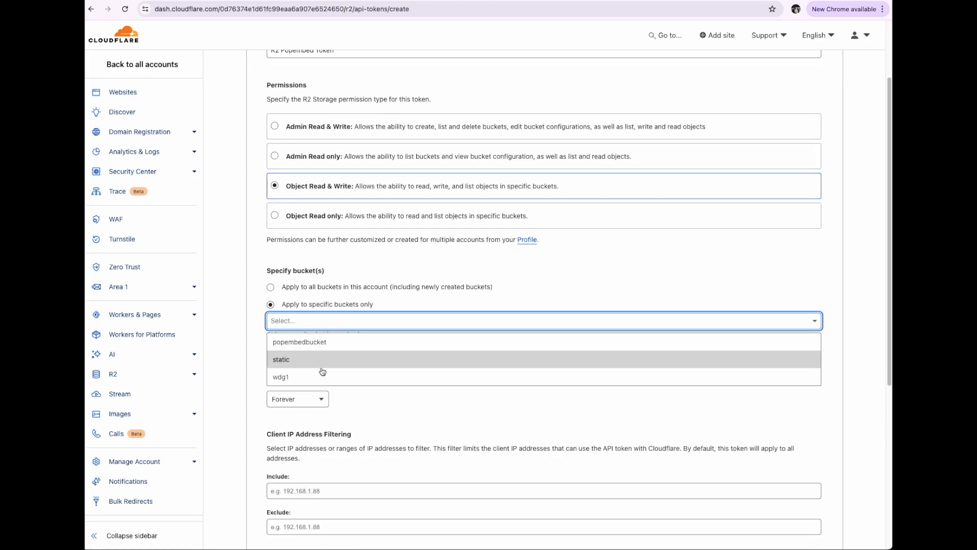
{"action": "left_click", "coordinate": [328, 342]}
{"action": "scroll", "coordinate": [342, 363], "scroll_direction": "down", "scroll_amount": 2}
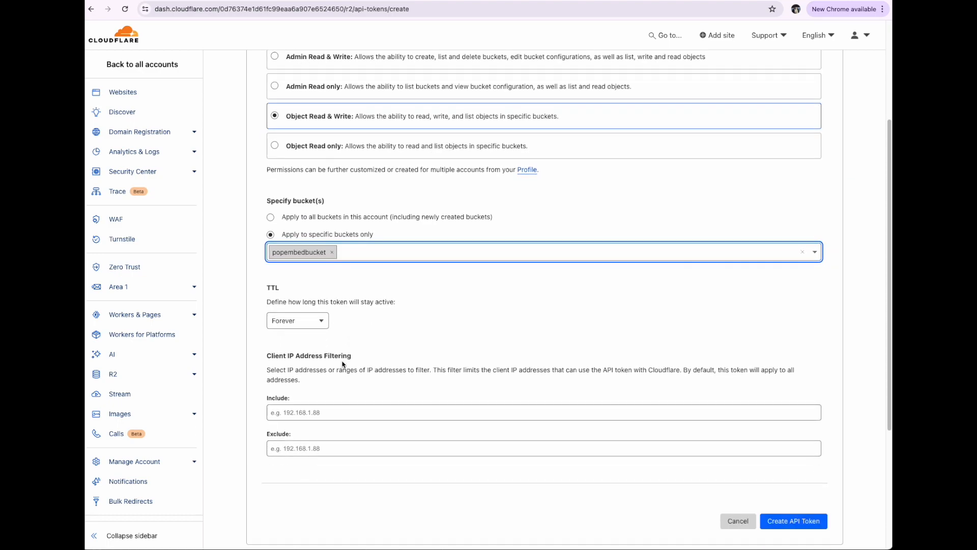
{"action": "left_click", "coordinate": [809, 501]}
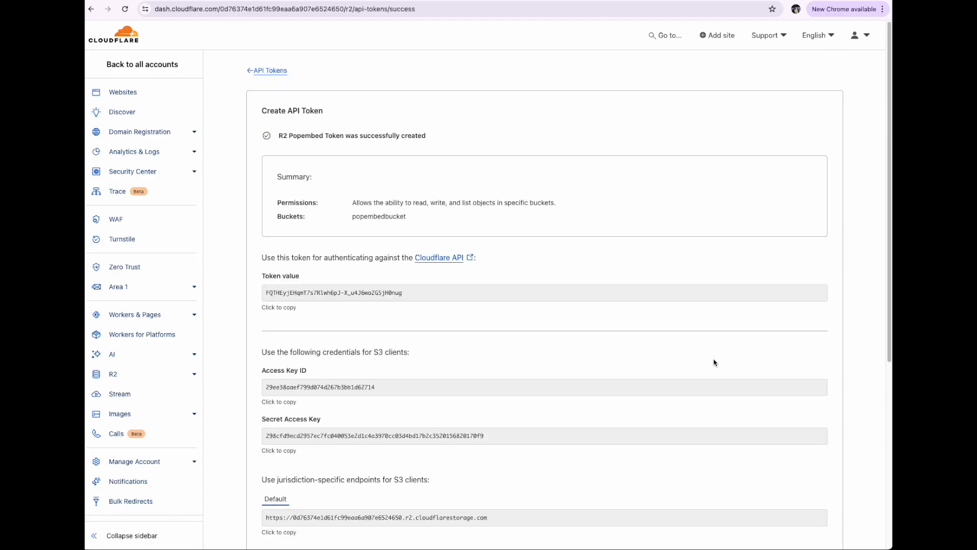
Copy the new token's Access Key ID from Cloudflare into the Access Key field of the Fouita storage form
{"action": "left_click", "coordinate": [311, 342]}
{"action": "key", "text": "ctrl+c"}
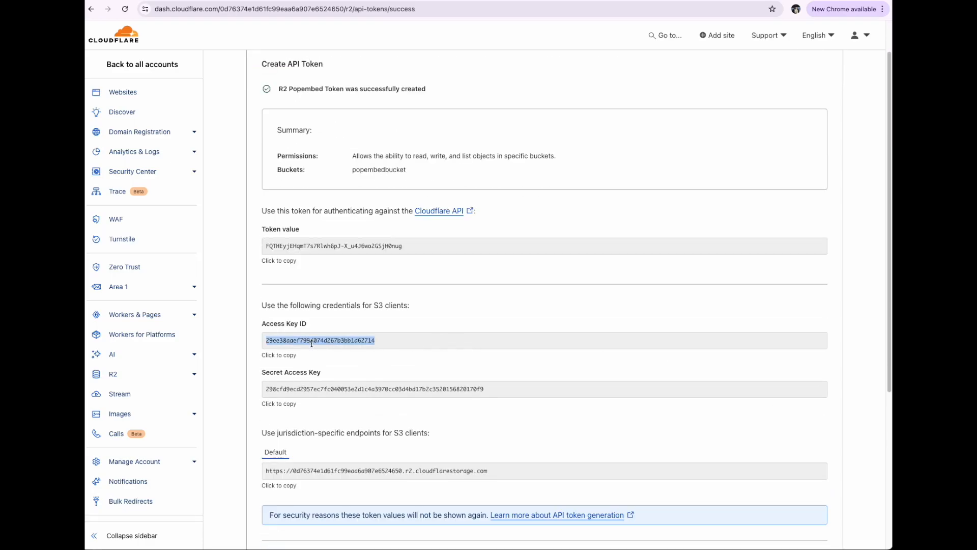
{"action": "left_click", "coordinate": [273, 1]}
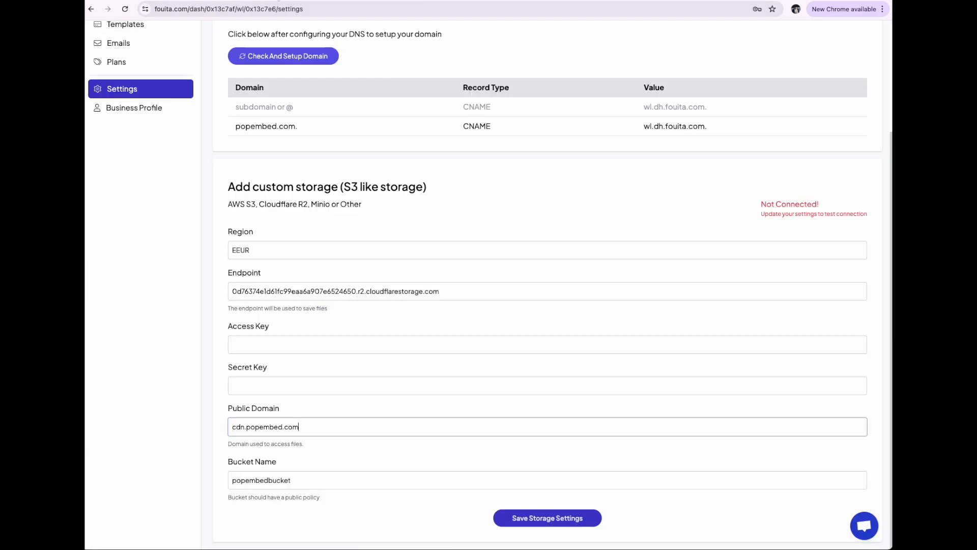
{"action": "left_click", "coordinate": [309, 342]}
{"action": "key", "text": "ctrl+v"}
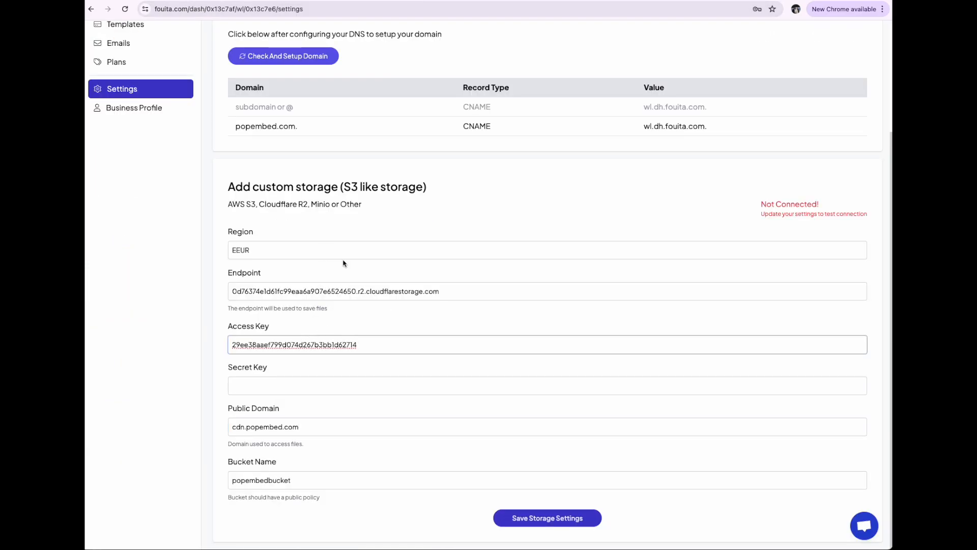
Copy the token's Secret Access Key from Cloudflare into Fouita's Secret Key field and save the storage settings
{"action": "left_click", "coordinate": [400, 2]}
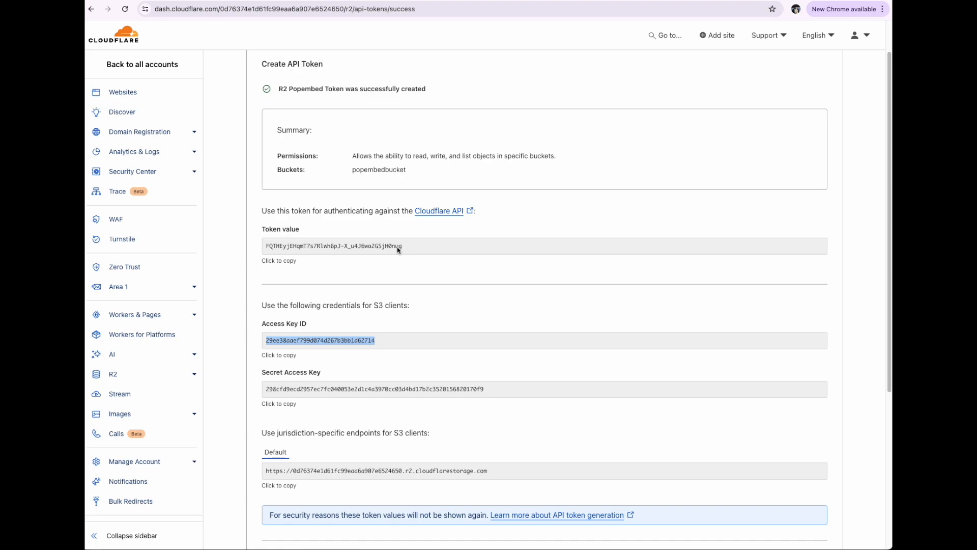
{"action": "left_click", "coordinate": [365, 387]}
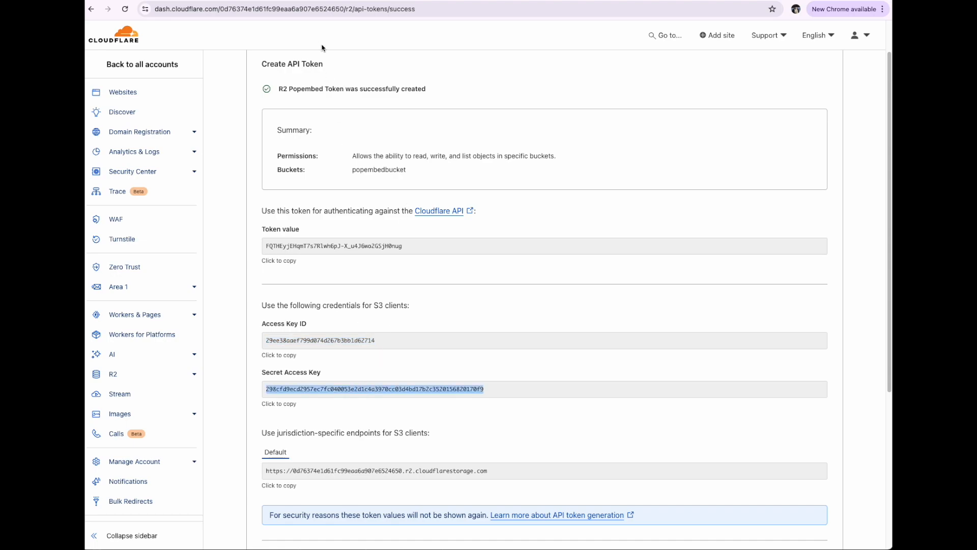
{"action": "left_click", "coordinate": [323, 2]}
{"action": "left_click", "coordinate": [316, 387]}
{"action": "key", "text": "ctrl+v"}
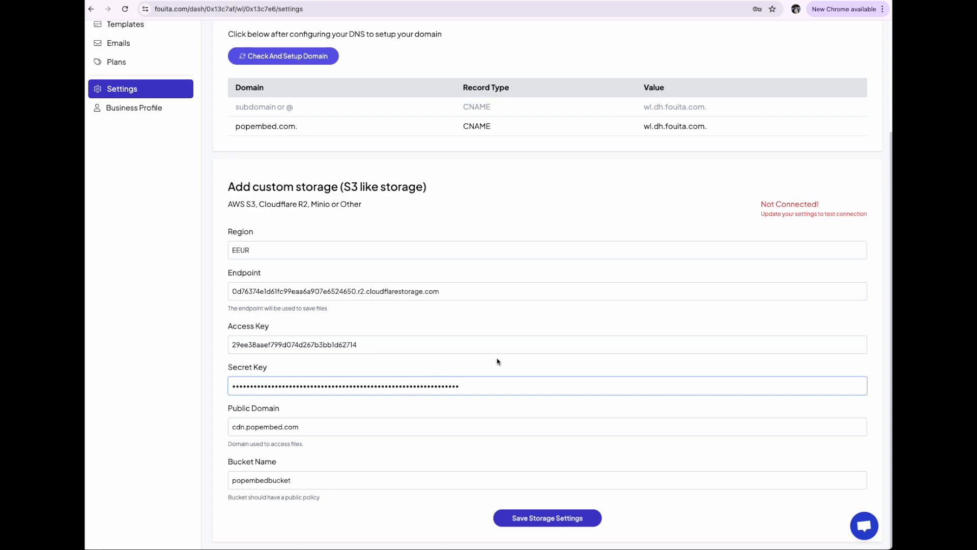
{"action": "left_click", "coordinate": [538, 518]}
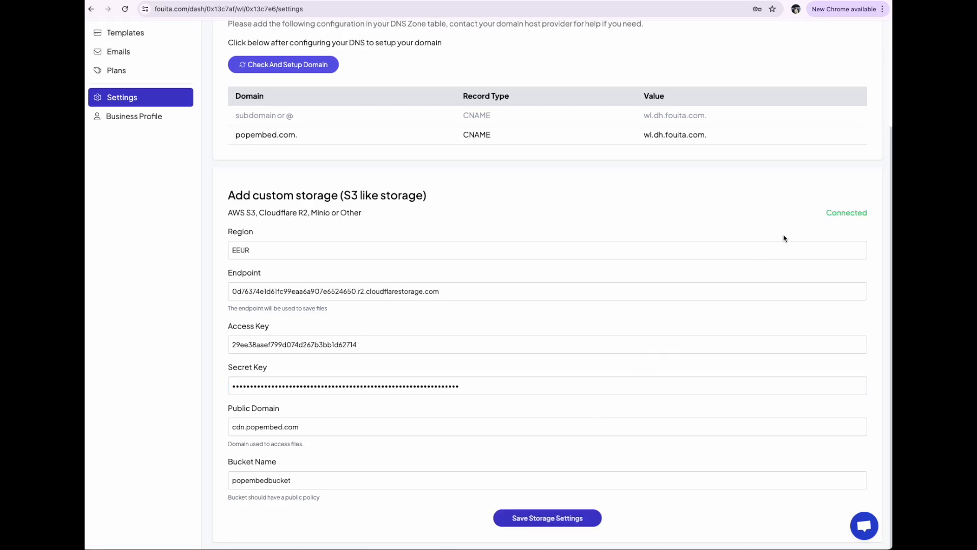
{"action": "left_click_drag", "start_coordinate": [824, 214], "coordinate": [865, 214]}
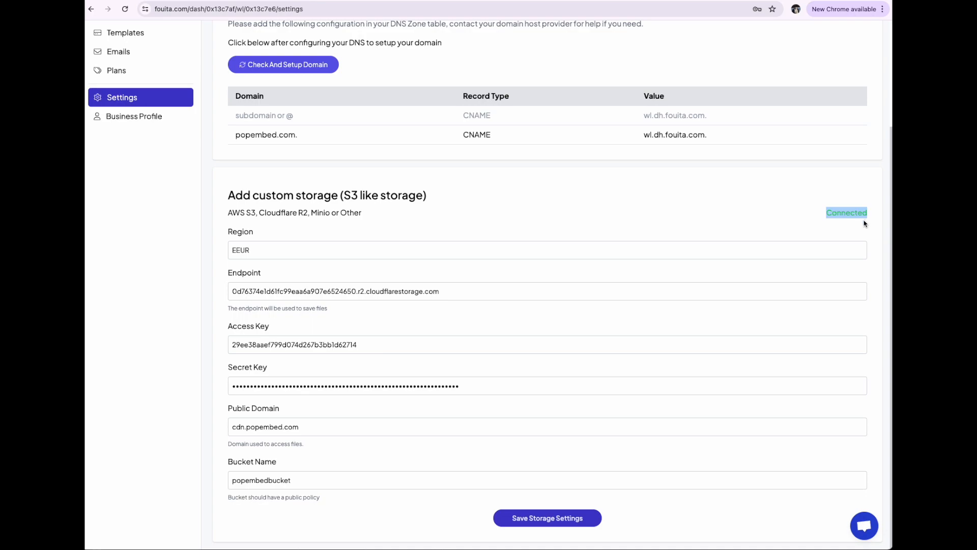
{"action": "left_click", "coordinate": [859, 226]}
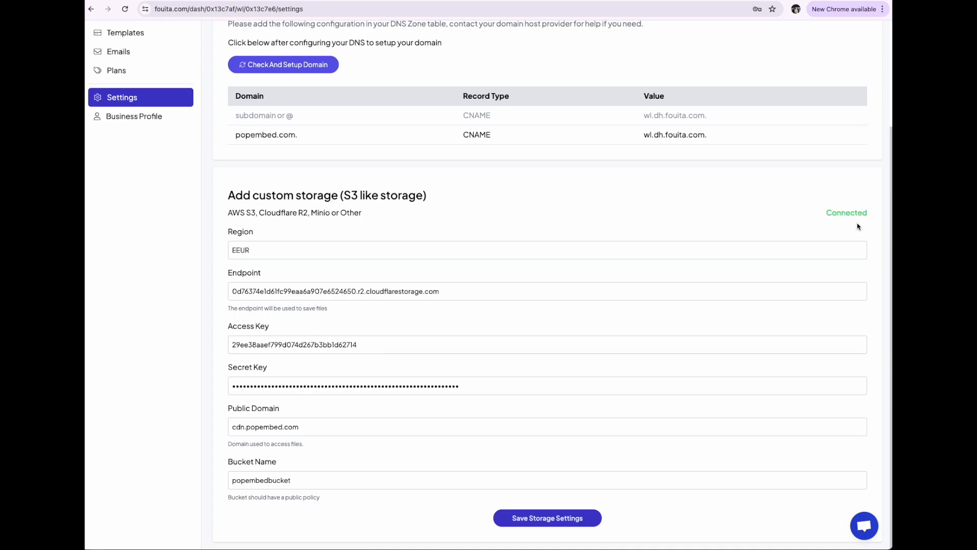